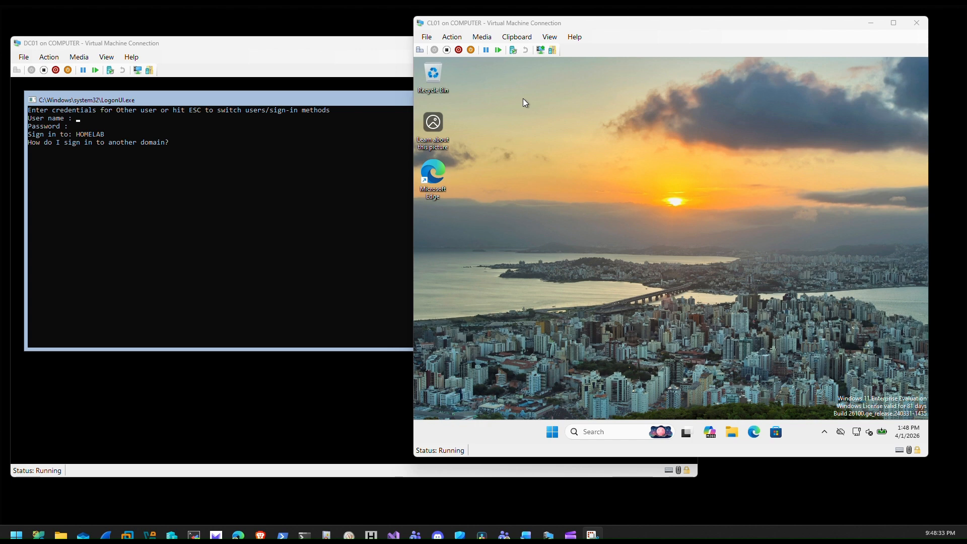
Launch Active Directory Users and Computers and expand homelab.local > Homelab > Devices to show Servers and Workstations.
{"action": "left_click", "coordinate": [551, 431]}
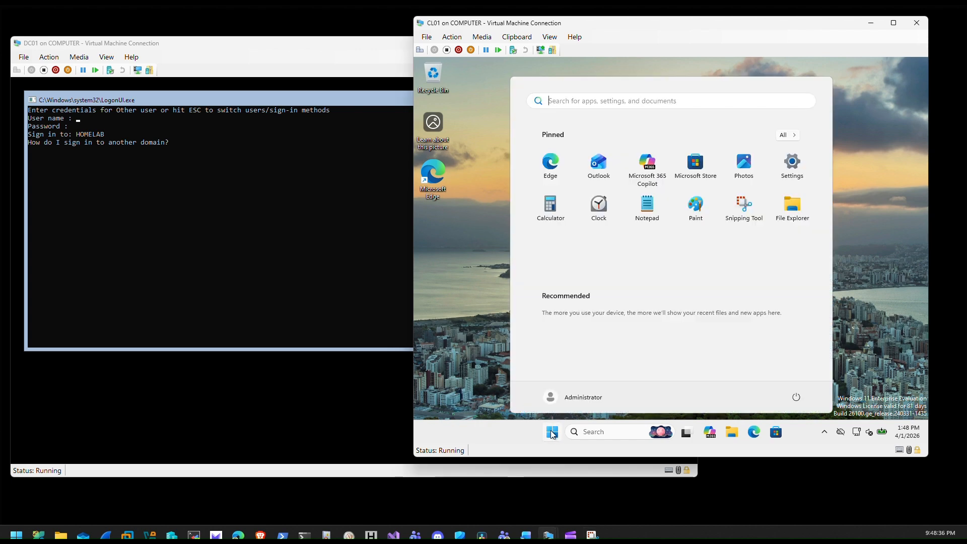
{"action": "type", "text": "ac"}
{"action": "left_click", "coordinate": [548, 430]}
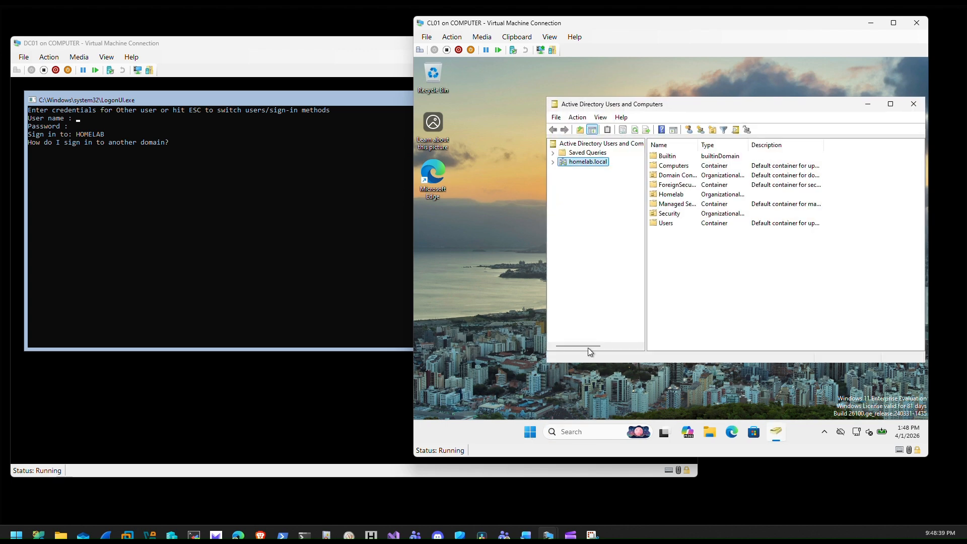
{"action": "left_click", "coordinate": [551, 162]}
{"action": "left_click", "coordinate": [576, 180]}
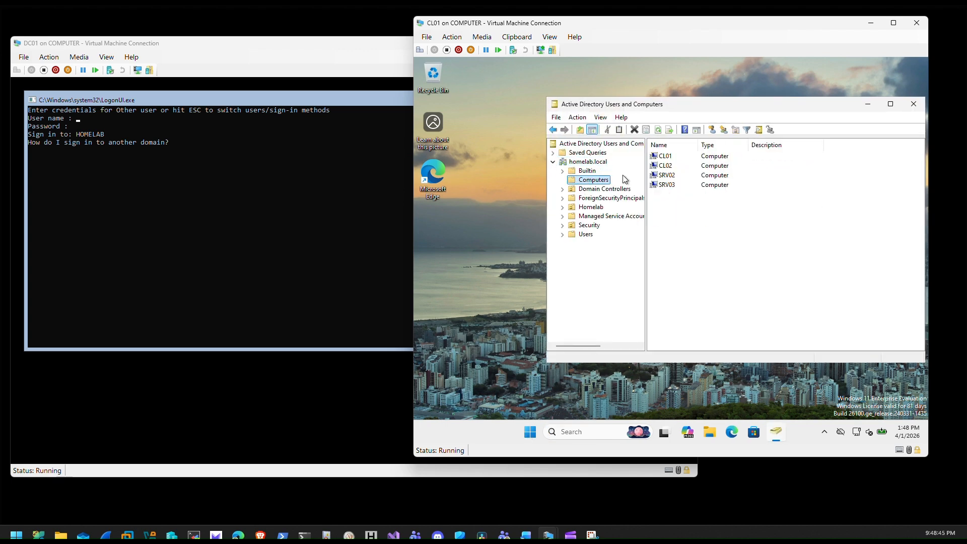
{"action": "left_click", "coordinate": [562, 207]}
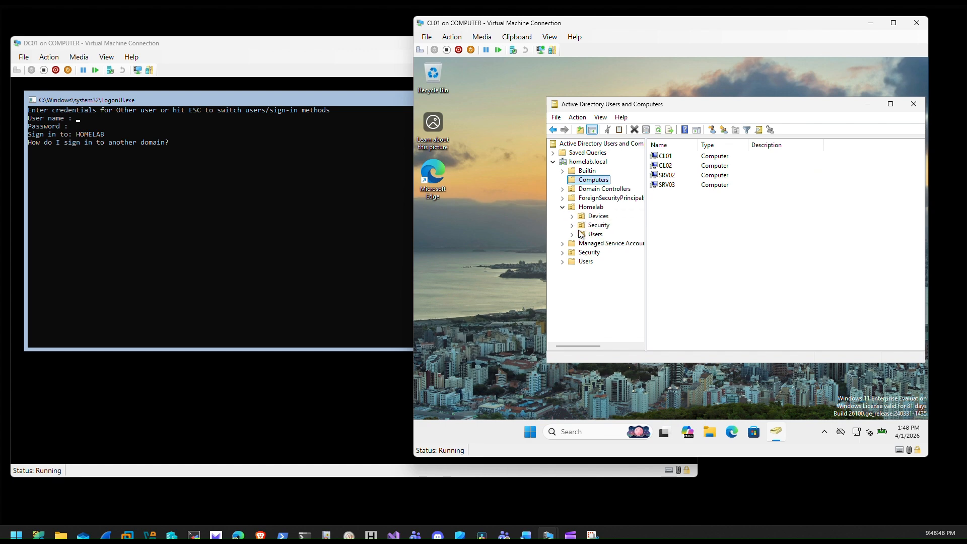
{"action": "left_click", "coordinate": [571, 216]}
{"action": "left_click", "coordinate": [600, 235]}
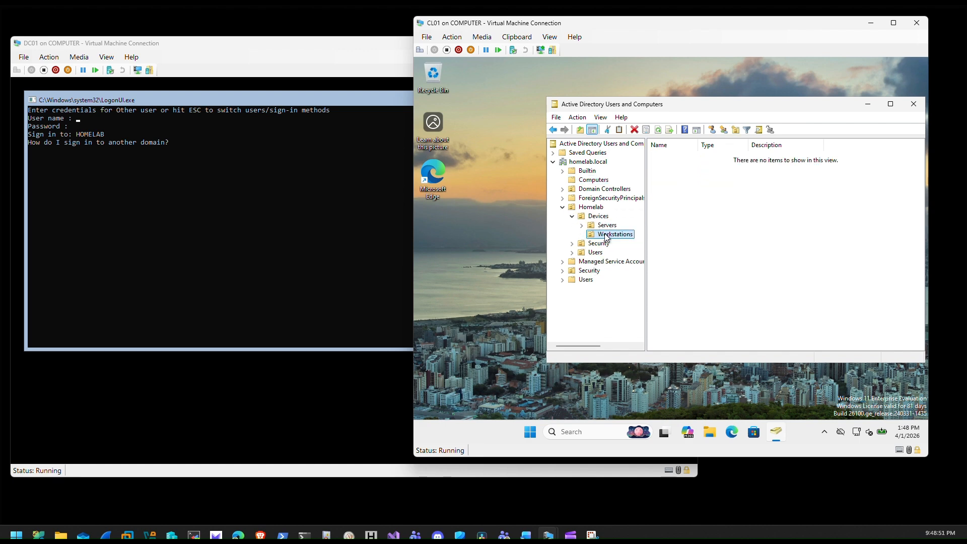
{"action": "left_click", "coordinate": [593, 180]}
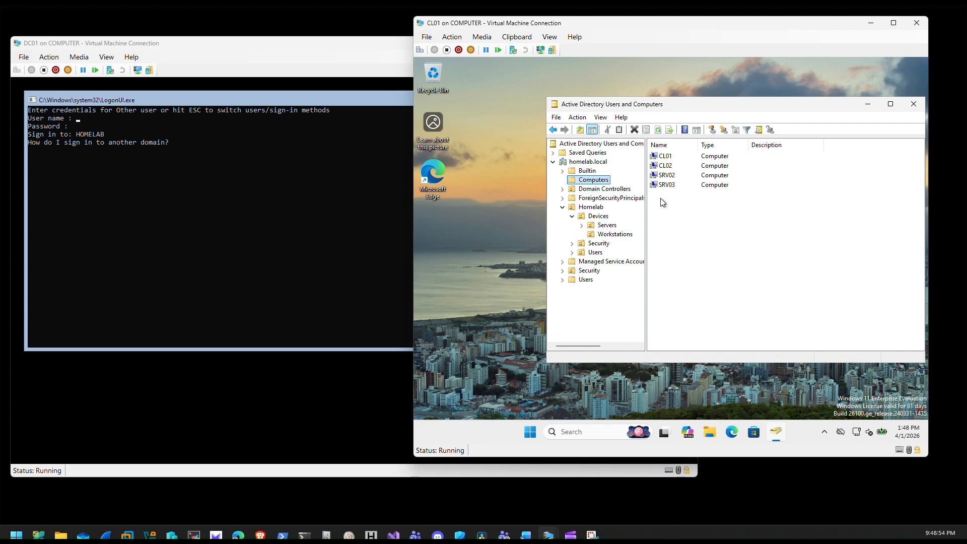
Move CL01 and CL02 into Workstations and SRV02 and SRV03 into Servers, then close the console.
{"action": "left_click", "coordinate": [664, 169]}
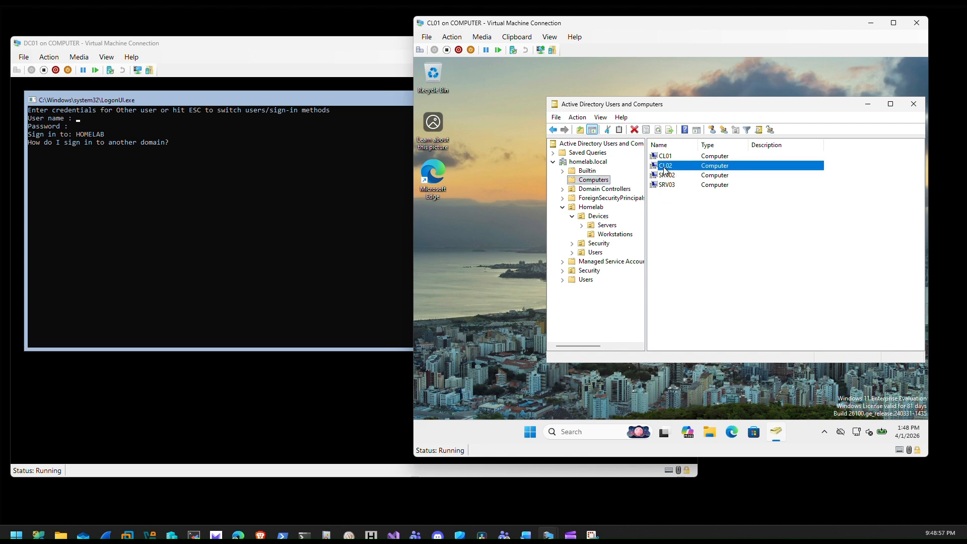
{"action": "left_click", "coordinate": [669, 159], "text": "ctrl"}
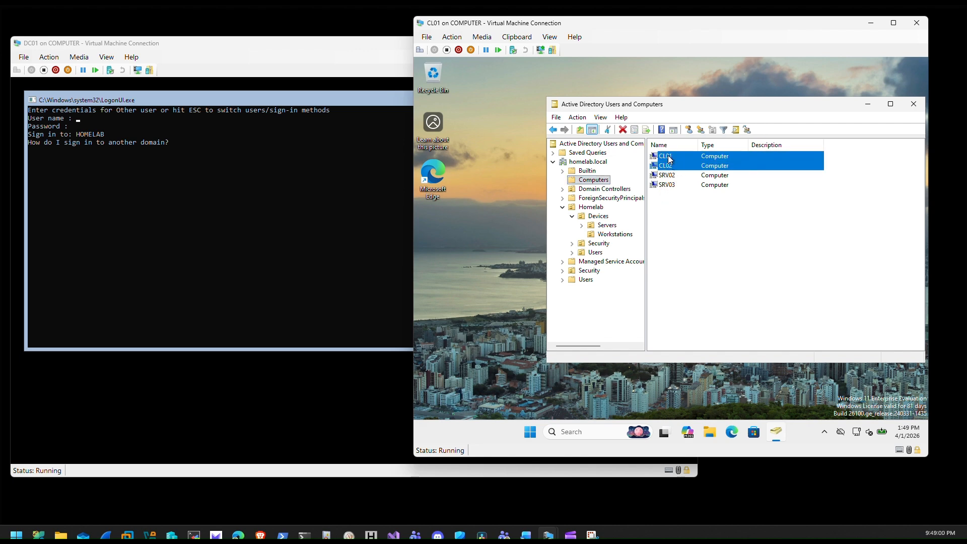
{"action": "left_click_drag", "start_coordinate": [671, 164], "coordinate": [624, 236]}
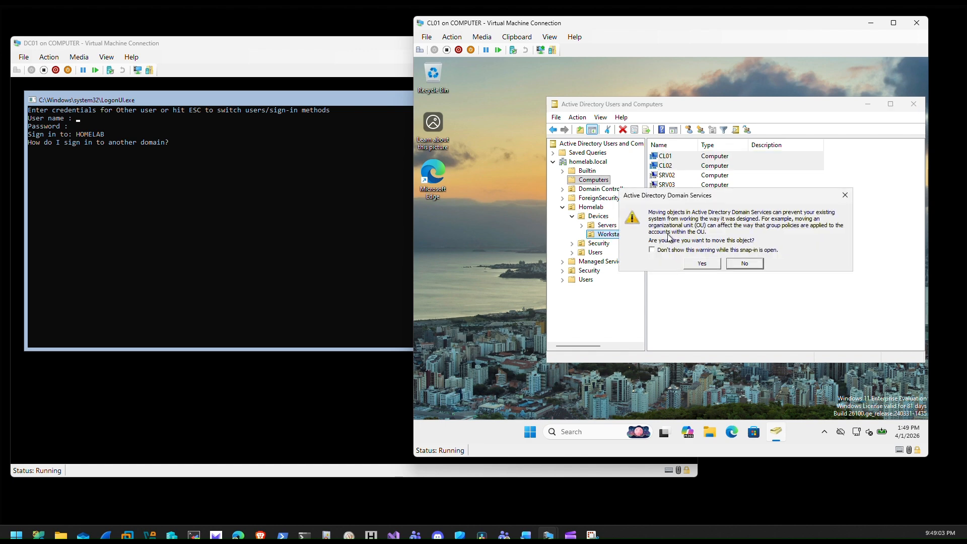
{"action": "left_click", "coordinate": [695, 266]}
{"action": "left_click_drag", "start_coordinate": [665, 176], "coordinate": [614, 229]}
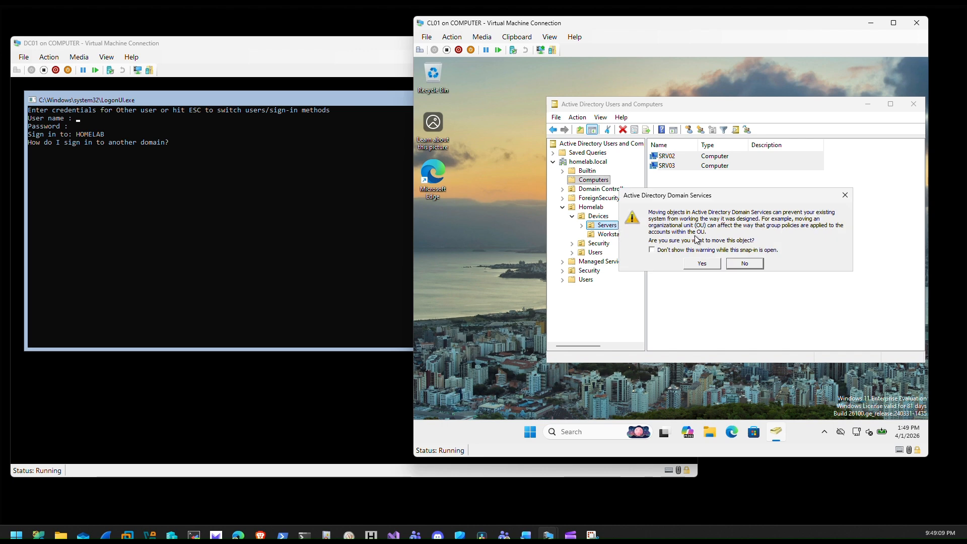
{"action": "left_click", "coordinate": [703, 265]}
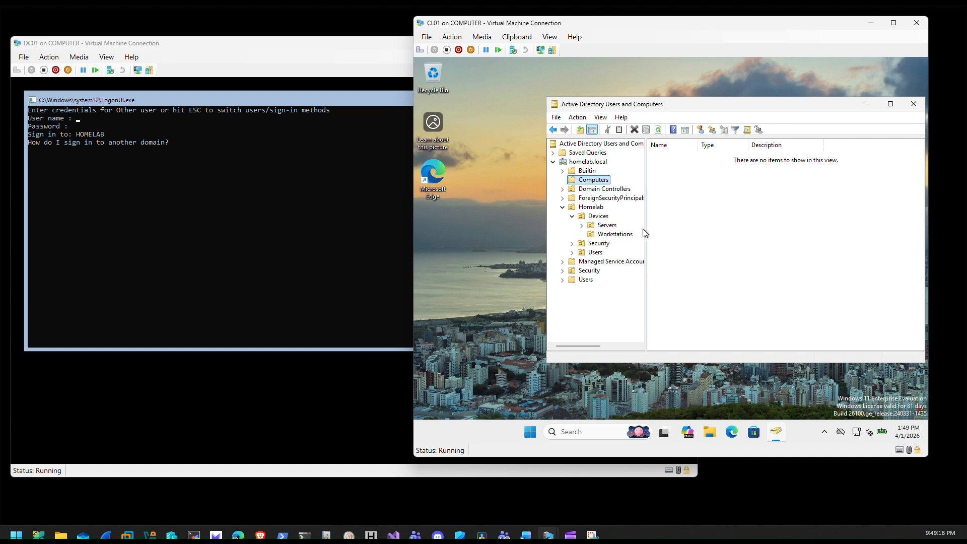
{"action": "left_click", "coordinate": [920, 104]}
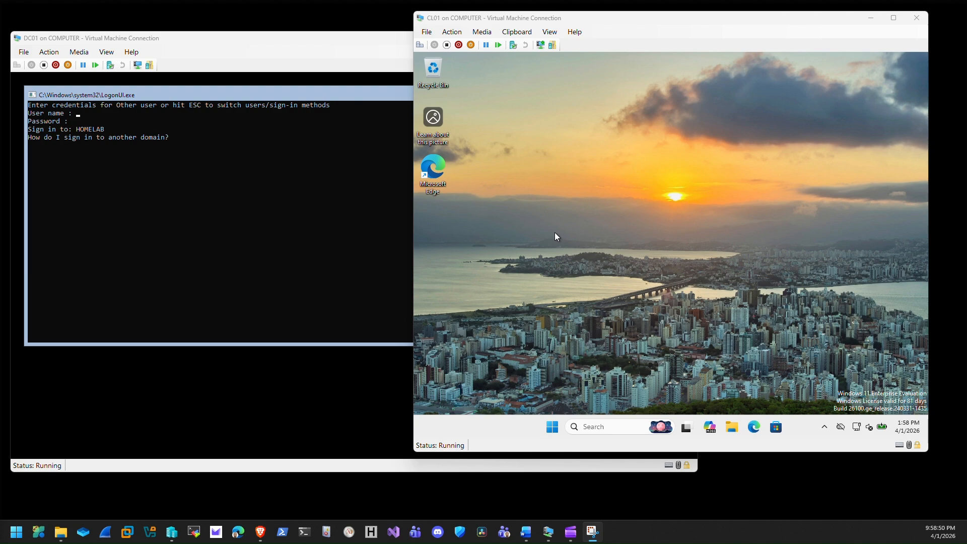
Open Group Policy Management from Windows Tools, then close Windows Tools.
{"action": "left_click", "coordinate": [552, 425]}
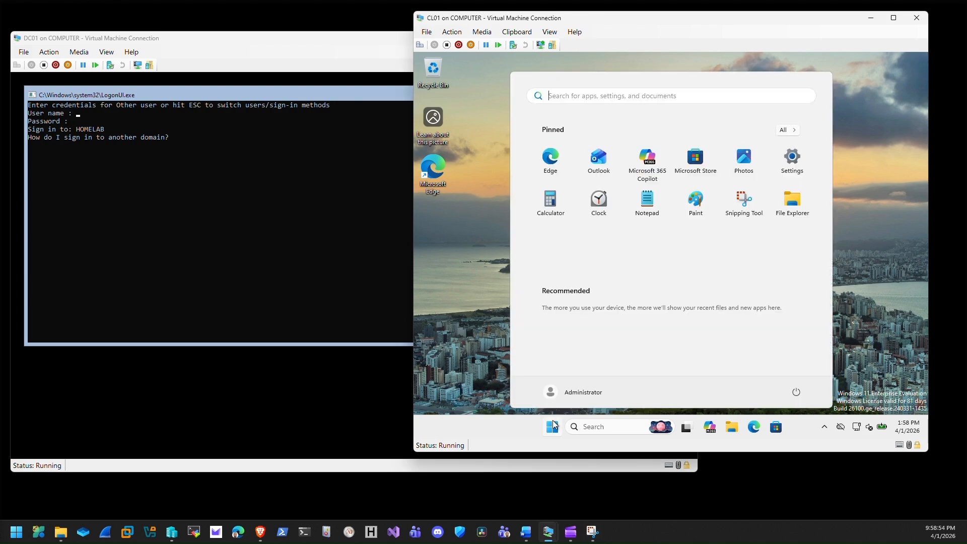
{"action": "type", "text": "window"}
{"action": "key", "text": "Return"}
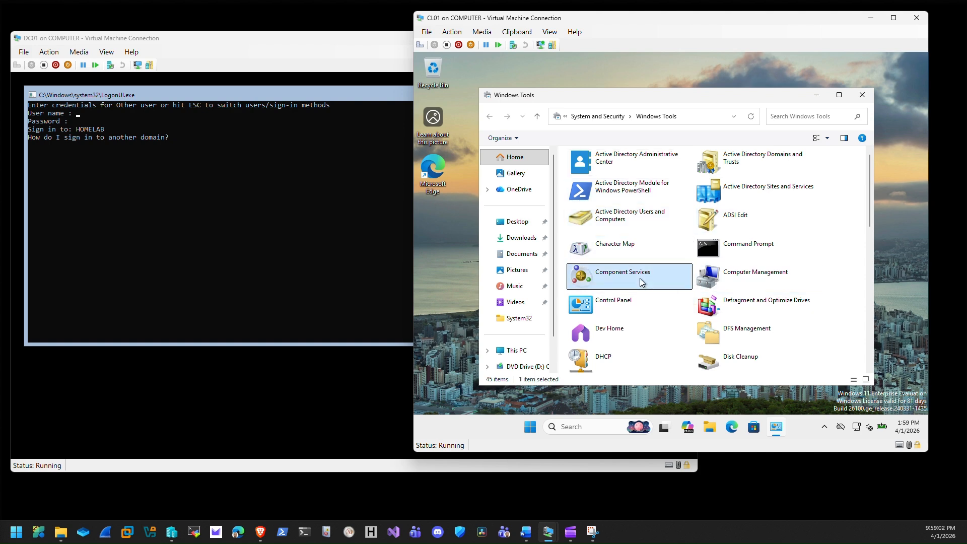
{"action": "key", "text": "g"}
{"action": "double_click", "coordinate": [744, 158]}
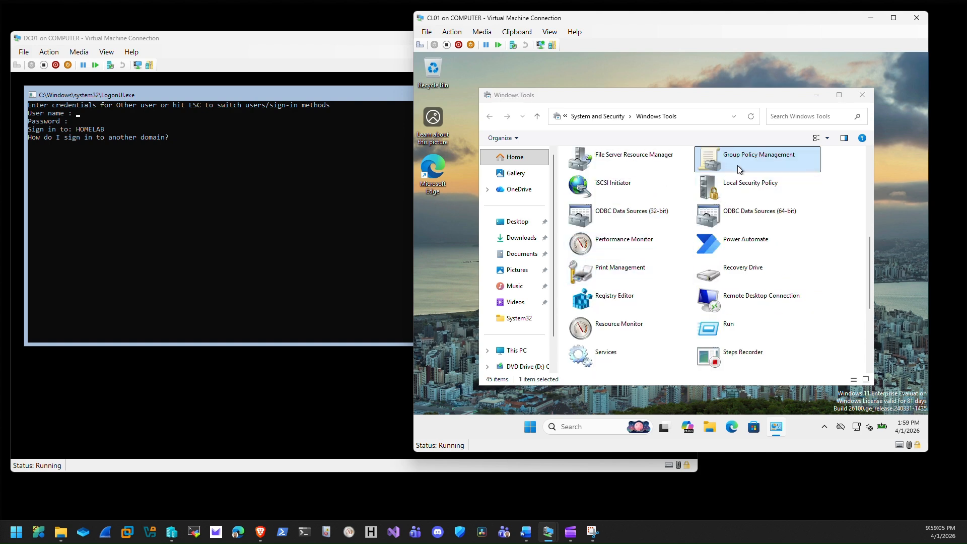
{"action": "left_click", "coordinate": [815, 94]}
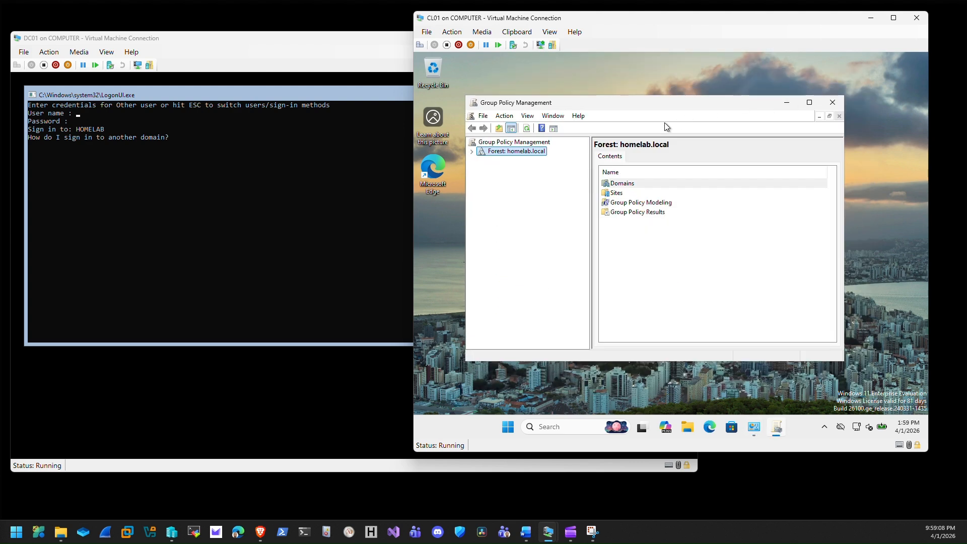
Expand Forest > Domains > homelab.local > Homelab > Devices to reveal the Servers and Workstations OUs.
{"action": "left_click", "coordinate": [471, 151]}
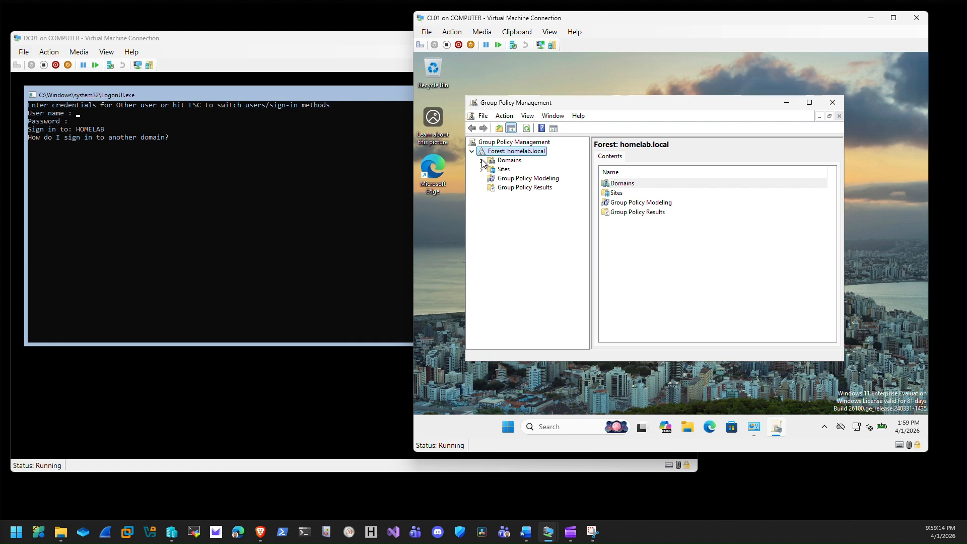
{"action": "left_click", "coordinate": [482, 160]}
{"action": "left_click", "coordinate": [492, 170]}
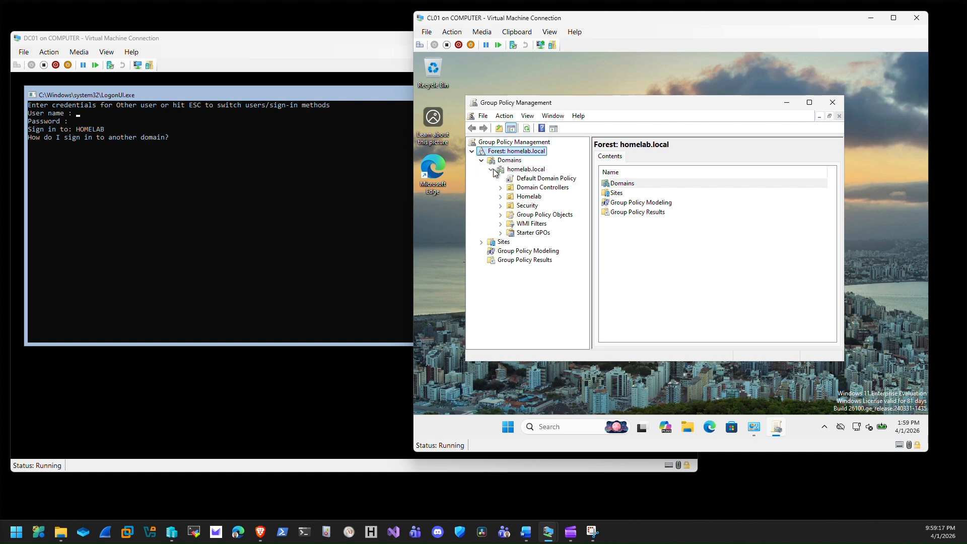
{"action": "left_click", "coordinate": [502, 197]}
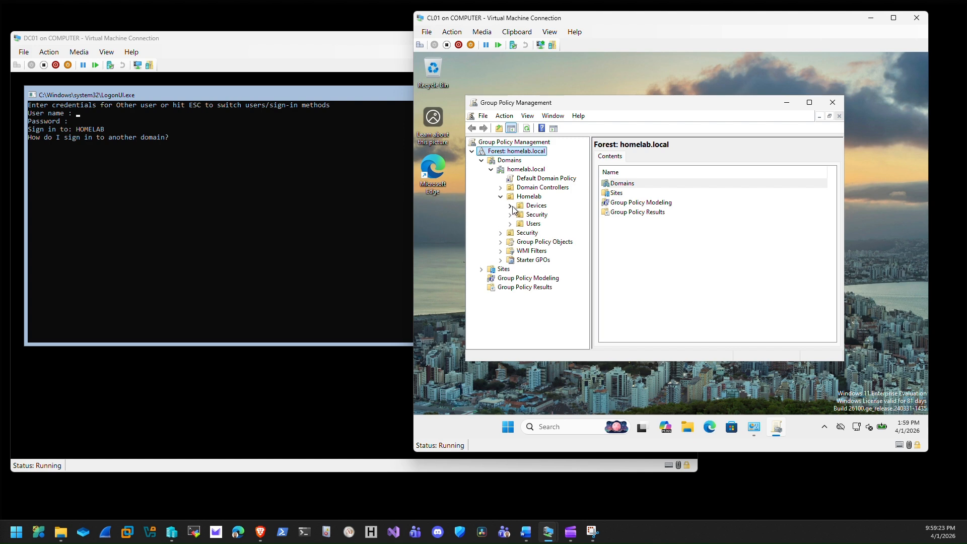
{"action": "left_click", "coordinate": [511, 205]}
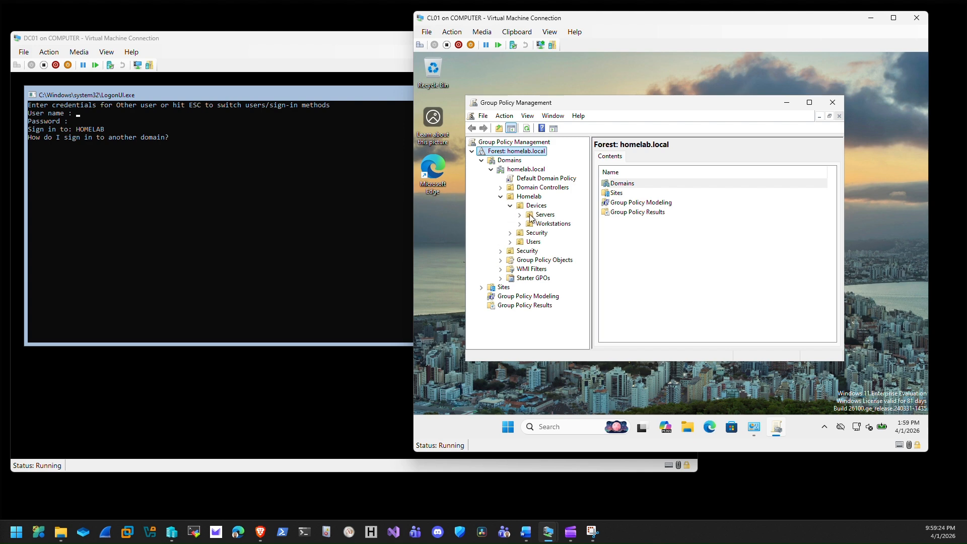
{"action": "right_click", "coordinate": [553, 225]}
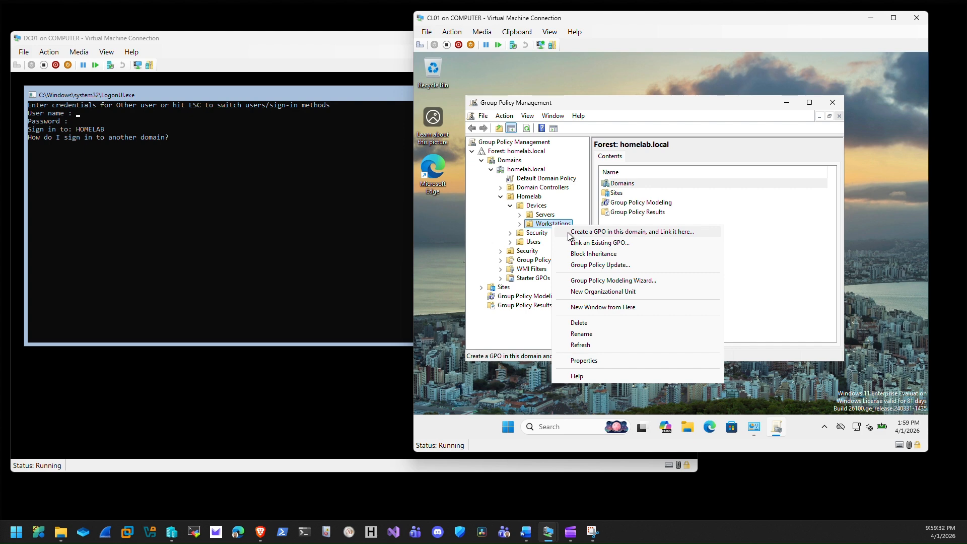
Create the WKS-Sec-Baseline GPO linked to the Workstations OU and view the OU's linked GPOs.
{"action": "left_click", "coordinate": [567, 232]}
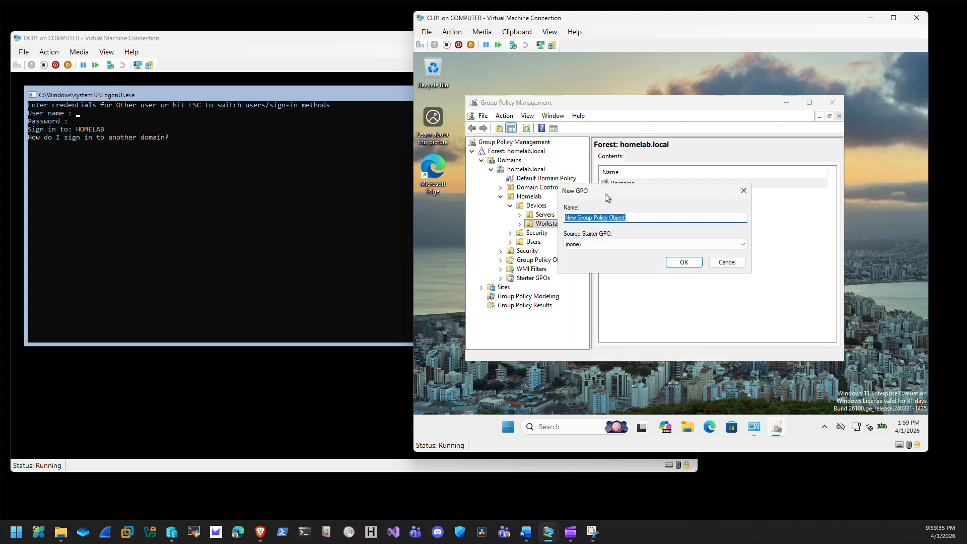
{"action": "left_click_drag", "start_coordinate": [605, 194], "coordinate": [618, 171]}
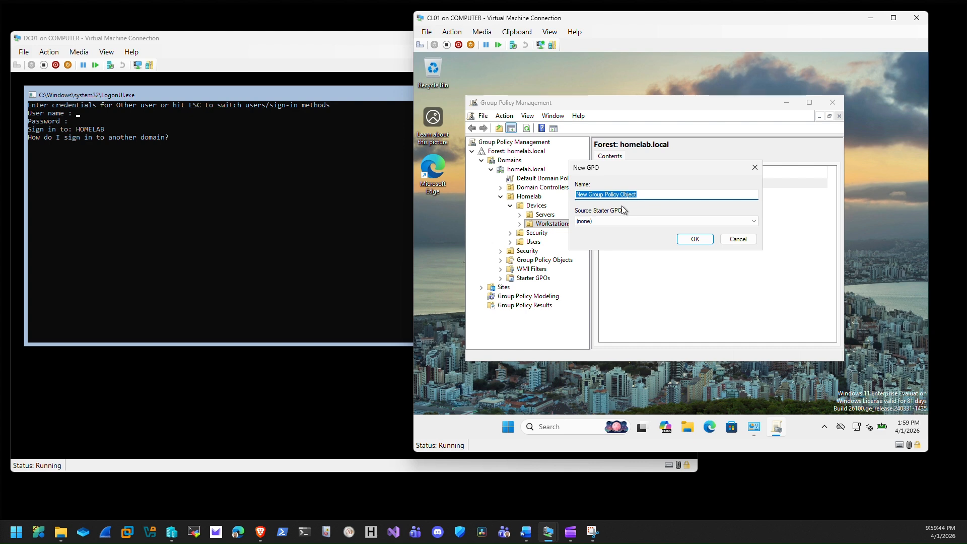
{"action": "type", "text": "WKS-Sec-Baseline"}
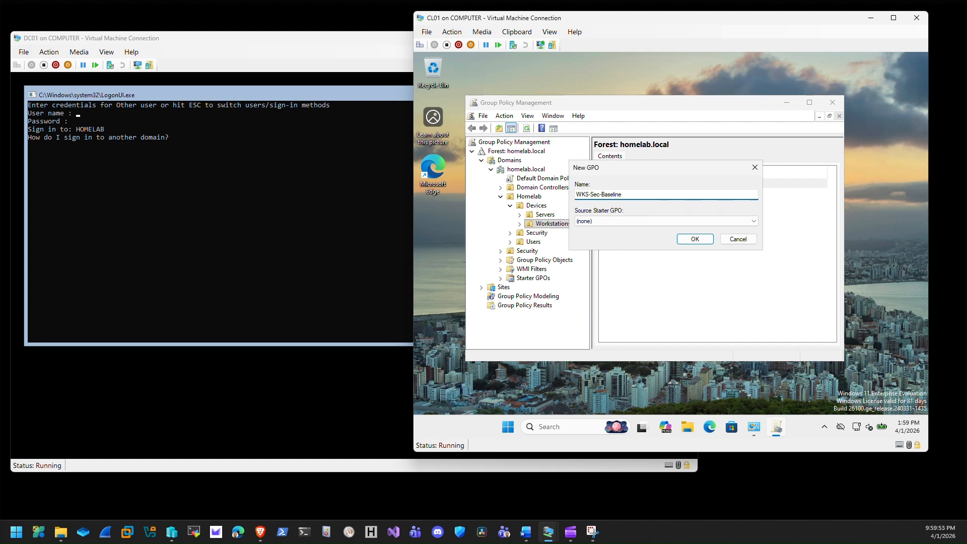
{"action": "left_click", "coordinate": [695, 238]}
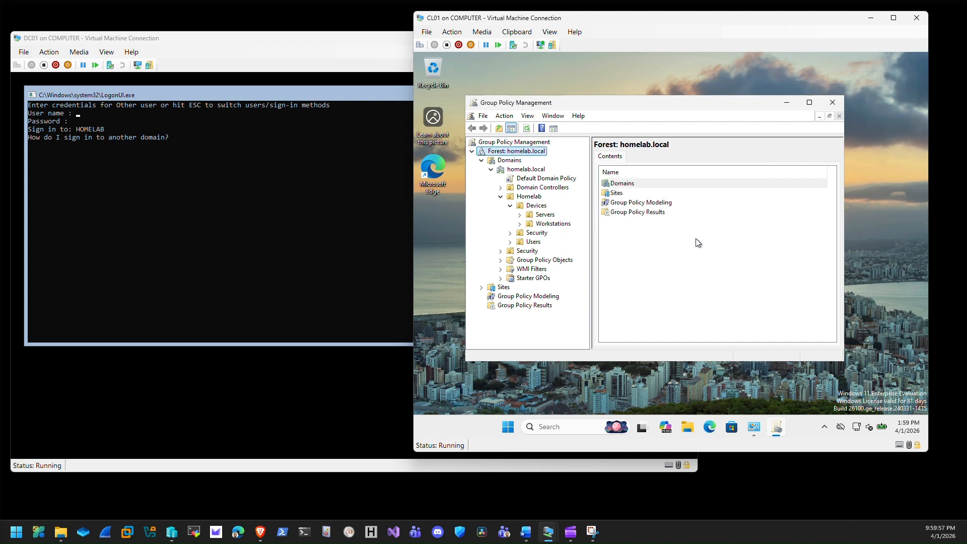
{"action": "double_click", "coordinate": [542, 227]}
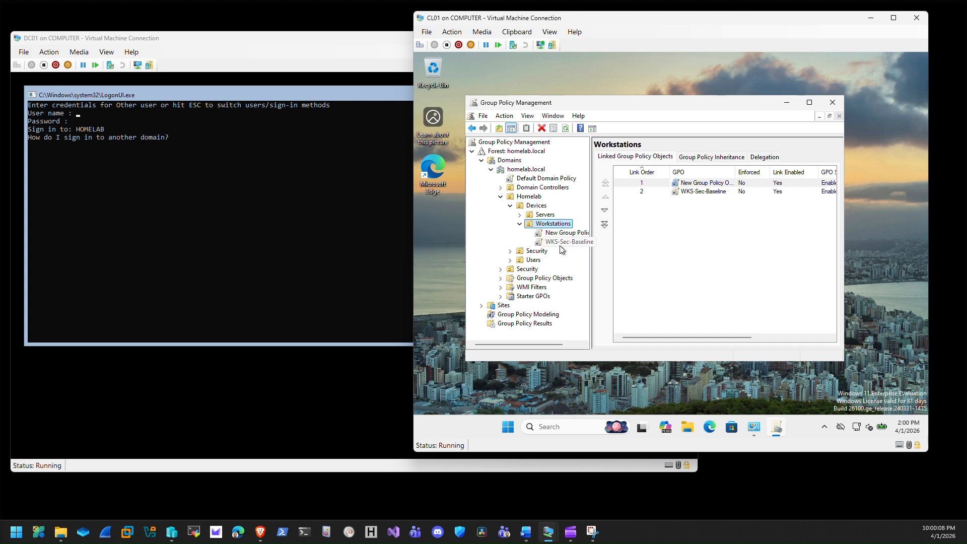
Edit WKS-Sec-Baseline and navigate to Computer Configuration > Policies > Windows Settings > Security Settings > Local Policies > Security Options.
{"action": "right_click", "coordinate": [557, 245]}
{"action": "left_click", "coordinate": [574, 249]}
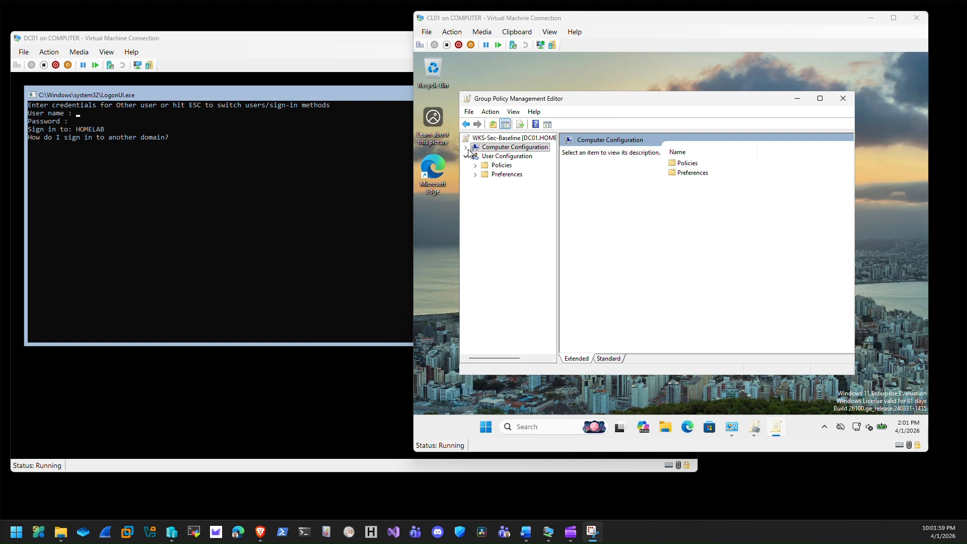
{"action": "left_click", "coordinate": [466, 148]}
{"action": "left_click", "coordinate": [475, 157]}
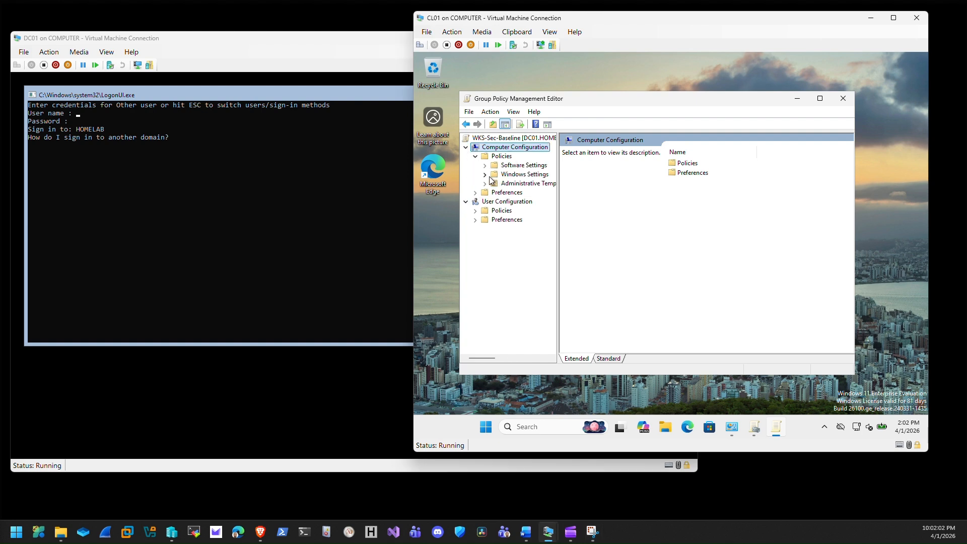
{"action": "left_click", "coordinate": [485, 175]}
{"action": "left_click", "coordinate": [514, 212]}
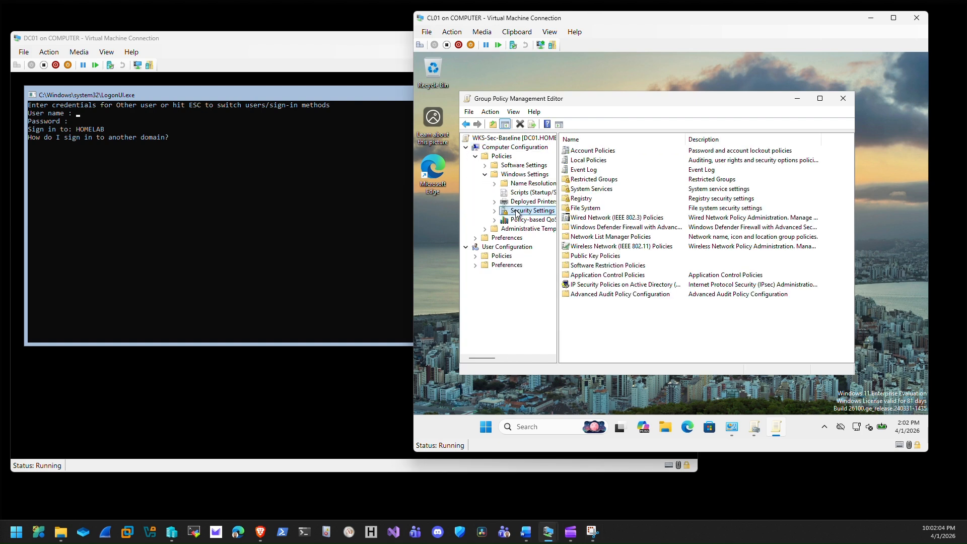
{"action": "double_click", "coordinate": [584, 160]}
{"action": "double_click", "coordinate": [585, 171]}
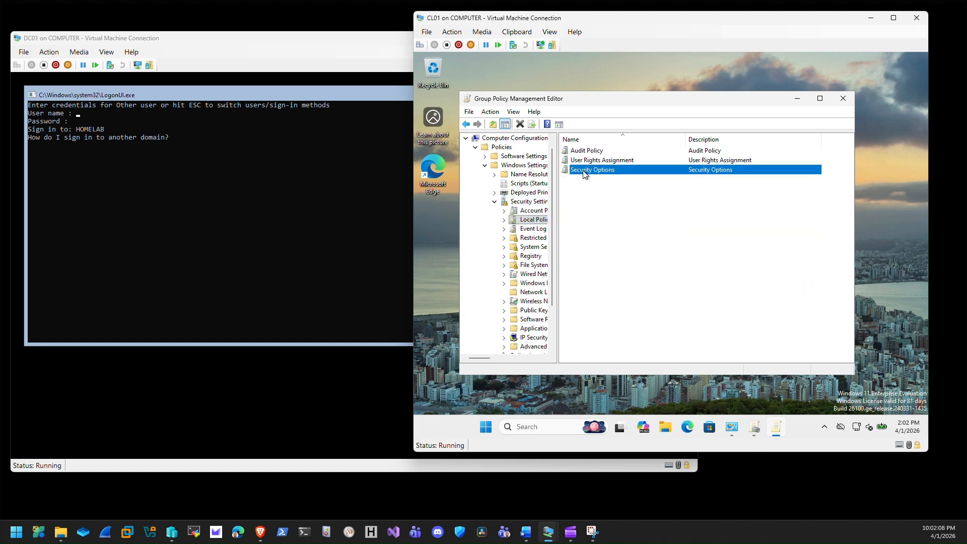
Jump to the Interactive logon policies and locate the message title and message text settings.
{"action": "left_click", "coordinate": [579, 173]}
{"action": "key", "text": "i"}
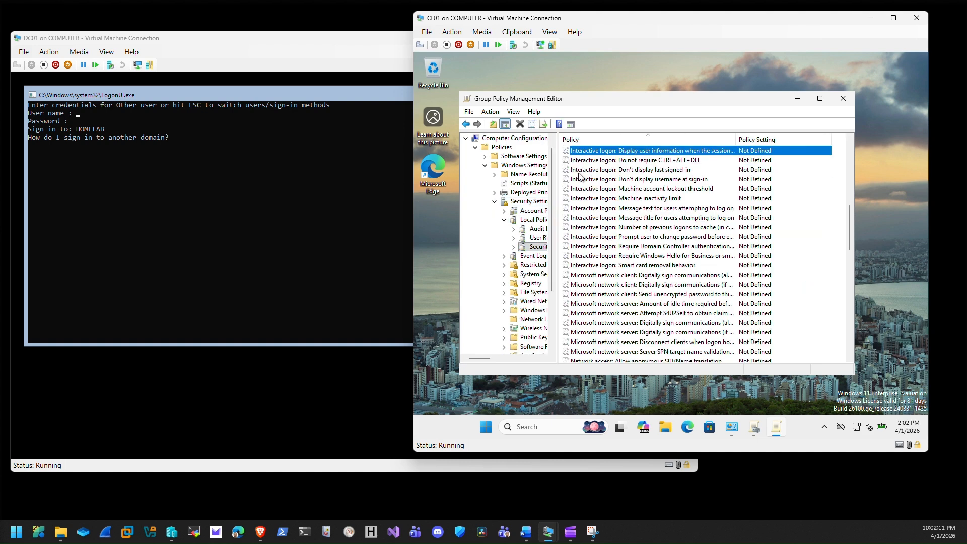
{"action": "left_click", "coordinate": [614, 221]}
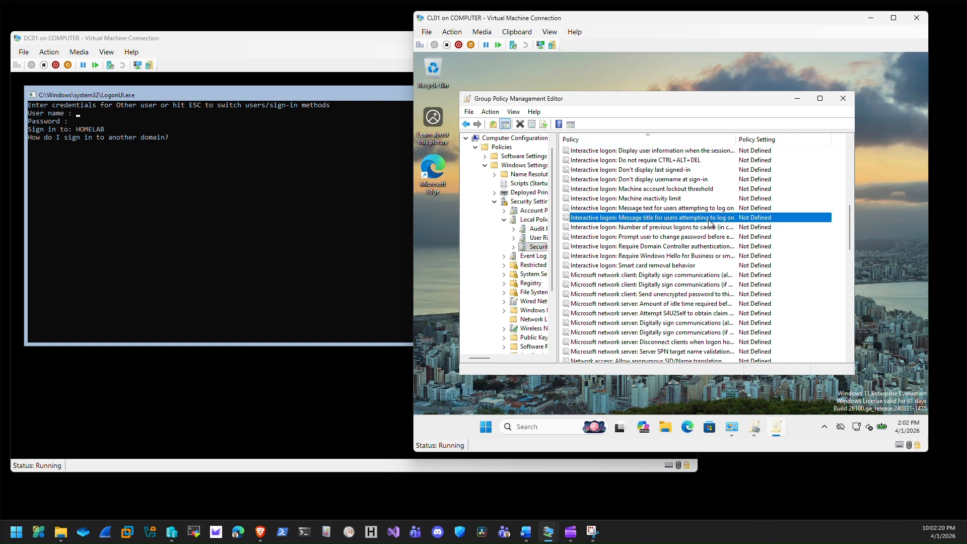
{"action": "left_click", "coordinate": [648, 211]}
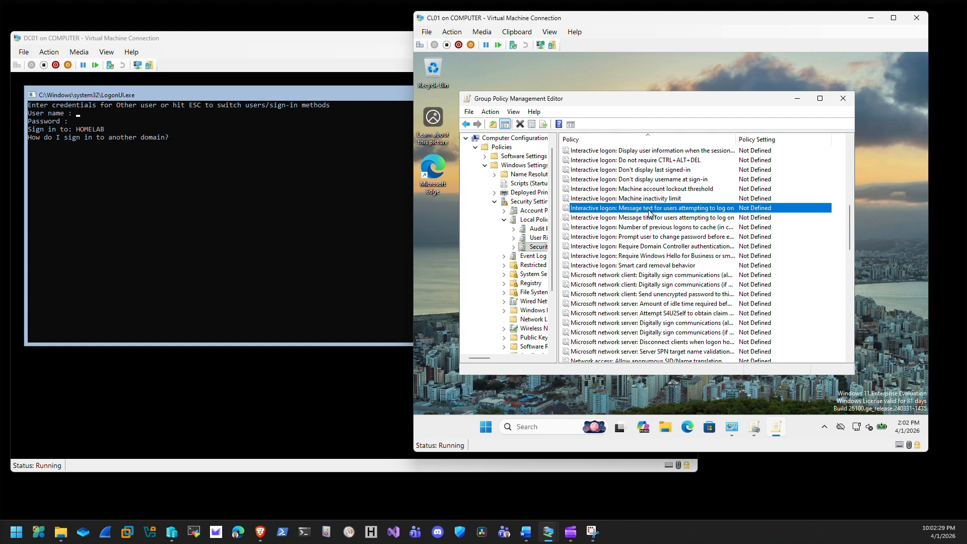
Define 'Interactive logon: Message title' as 'Warning!!!' and apply it.
{"action": "double_click", "coordinate": [629, 218]}
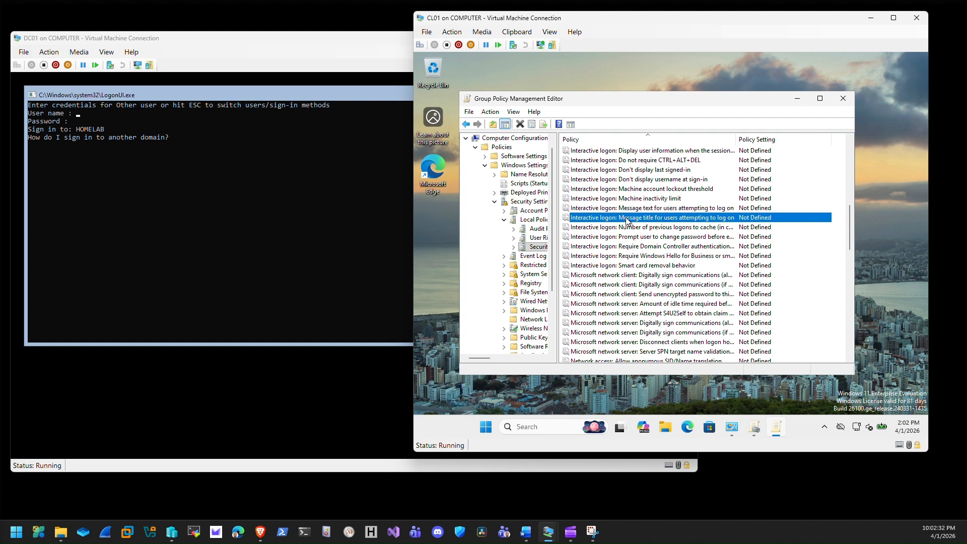
{"action": "left_click", "coordinate": [567, 174]}
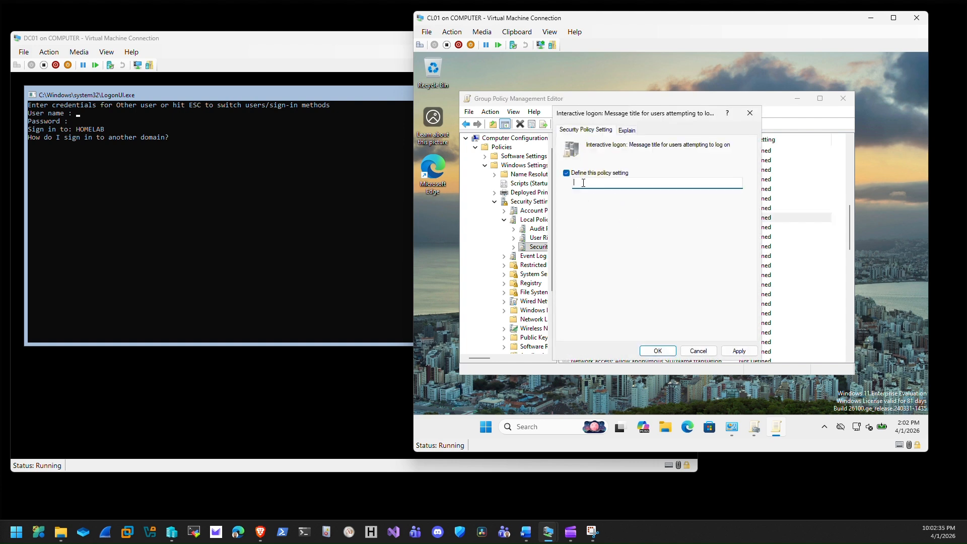
{"action": "type", "text": "Warning!!!"}
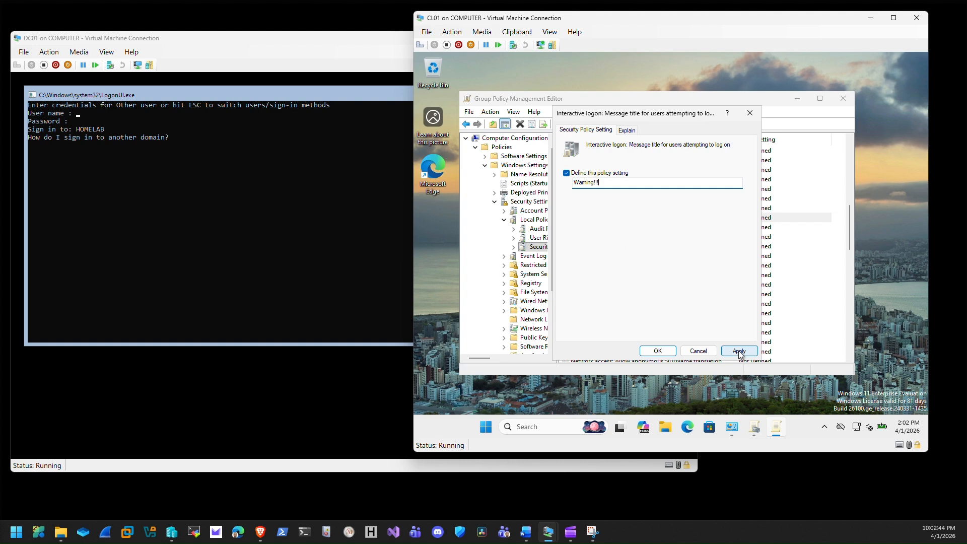
{"action": "left_click", "coordinate": [738, 351]}
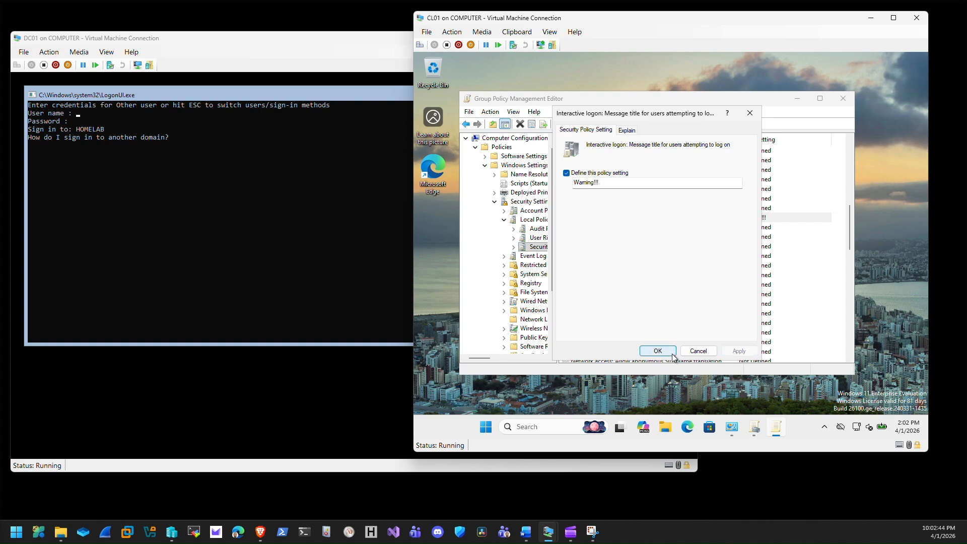
{"action": "left_click", "coordinate": [628, 129]}
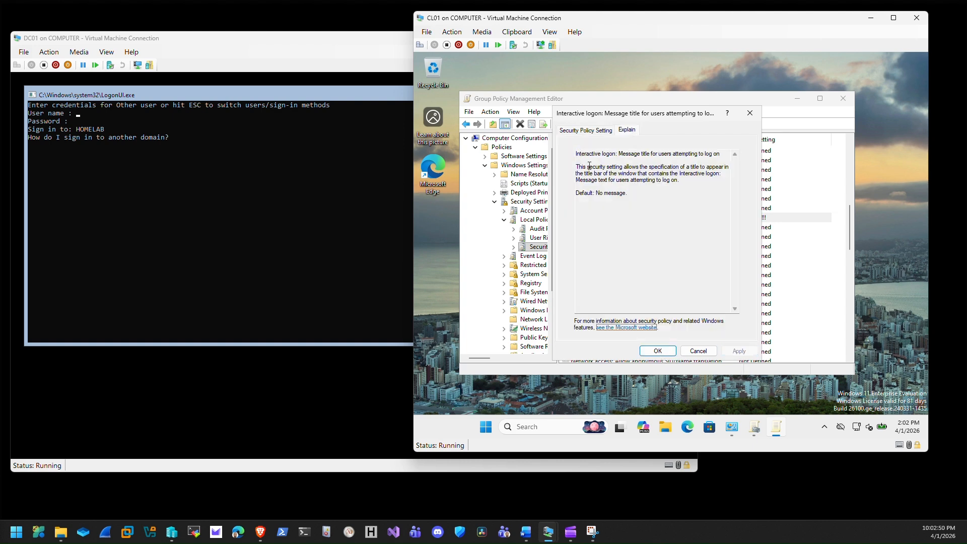
{"action": "left_click", "coordinate": [591, 131]}
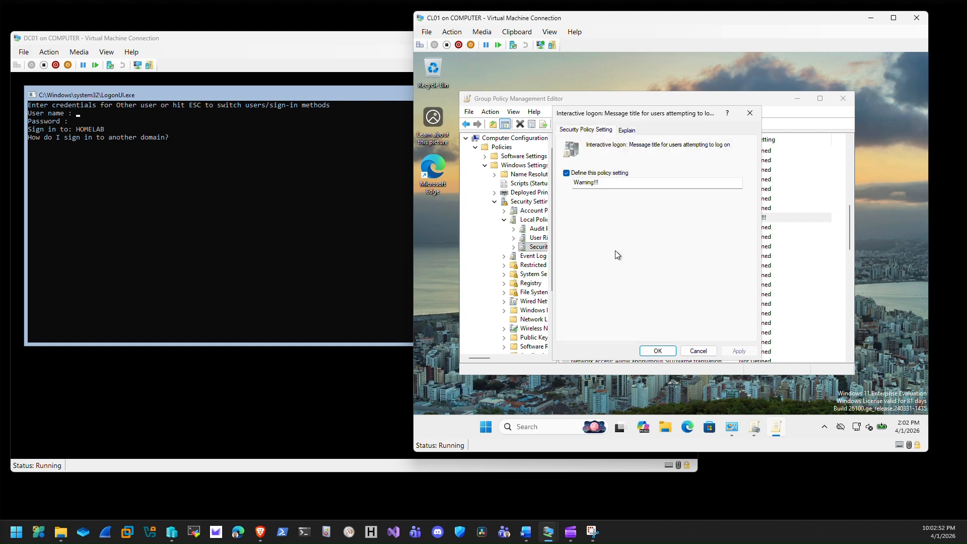
{"action": "left_click", "coordinate": [657, 350]}
Define the logon message text as a two-line warning about monitored activity and unauthorised use.
{"action": "double_click", "coordinate": [611, 208]}
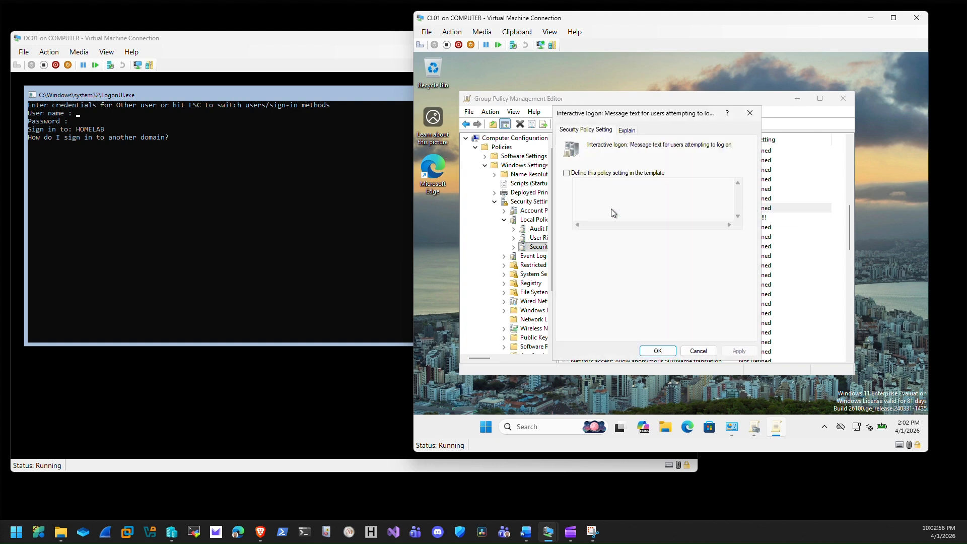
{"action": "left_click", "coordinate": [566, 174]}
{"action": "left_click", "coordinate": [588, 186]}
{"action": "type", "text": "Be aware that activities "}
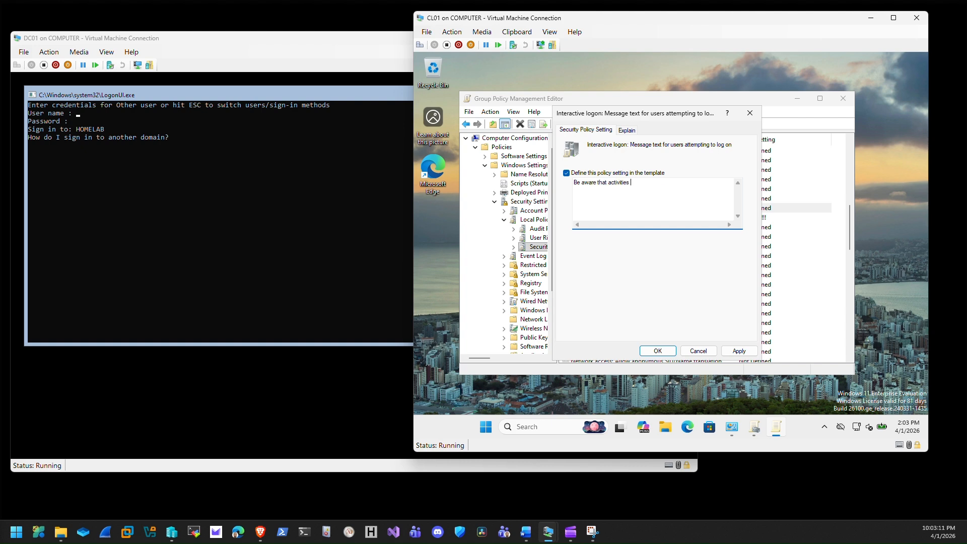
{"action": "type", "text": "on this VM/PC i strictly monitored."}
{"action": "key", "text": "Return"}
{"action": "key", "text": "Return"}
{"action": "type", "text": "Do not touch if you are not authoiesed t"}
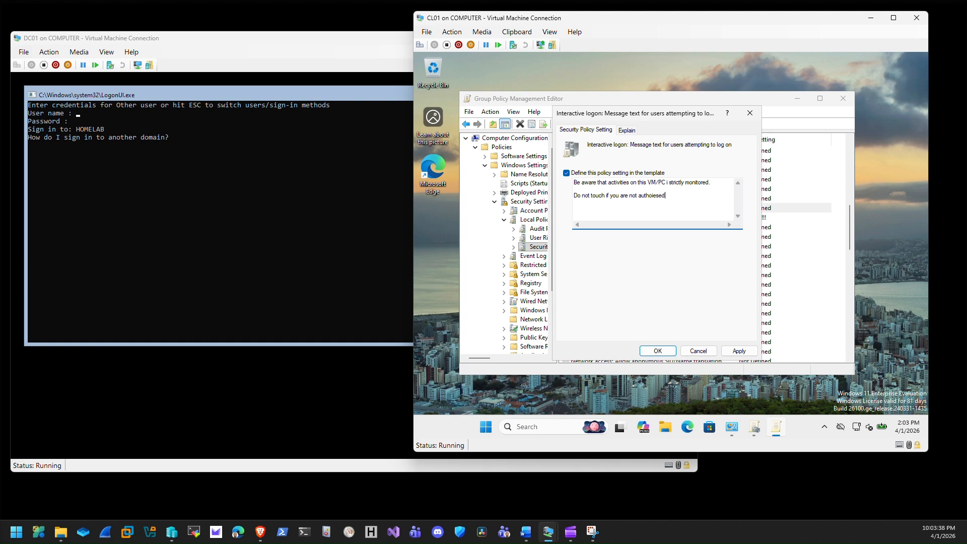
{"action": "key", "text": "BackSpace"}
{"action": "key", "text": "BackSpace"}
{"action": "key", "text": "BackSpace"}
{"action": "key", "text": "BackSpace"}
{"action": "key", "text": "BackSpace"}
{"action": "key", "text": "BackSpace"}
{"action": "type", "text": "rised to do so"}
{"action": "left_click", "coordinate": [658, 351]}
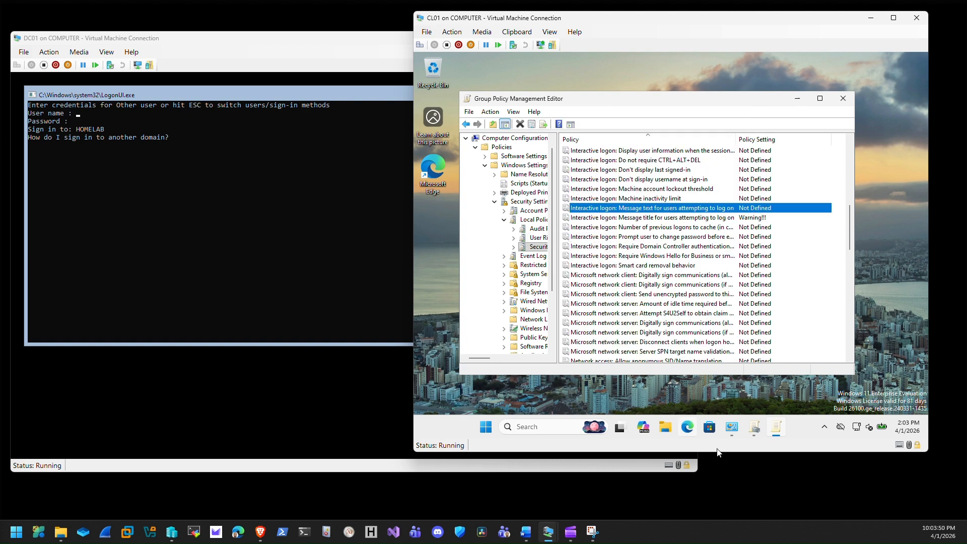
{"action": "left_click", "coordinate": [774, 431]}
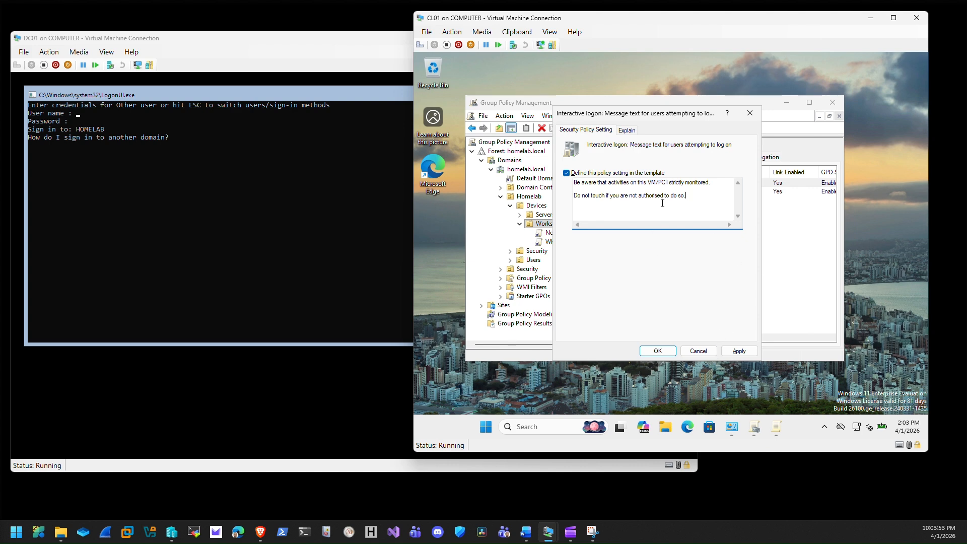
{"action": "left_click", "coordinate": [739, 351]}
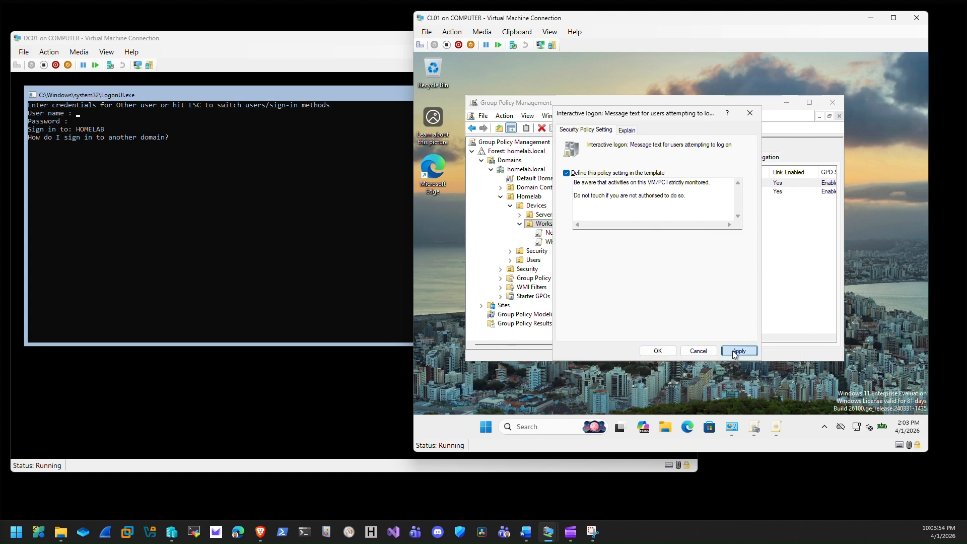
{"action": "left_click", "coordinate": [656, 352]}
{"action": "left_click", "coordinate": [779, 426]}
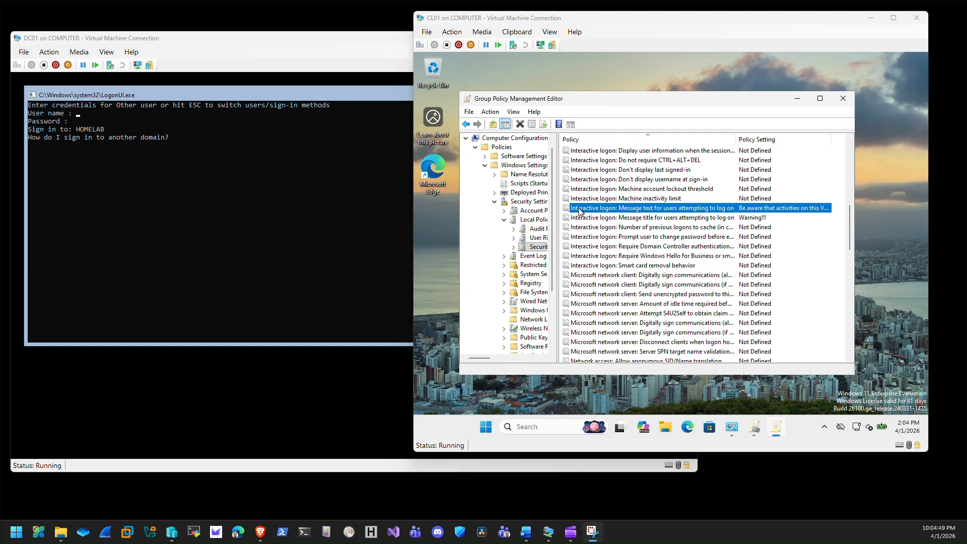
Define 'Interactive logon: Machine inactivity limit' as 60 seconds and close the policy editor.
{"action": "left_click", "coordinate": [589, 199]}
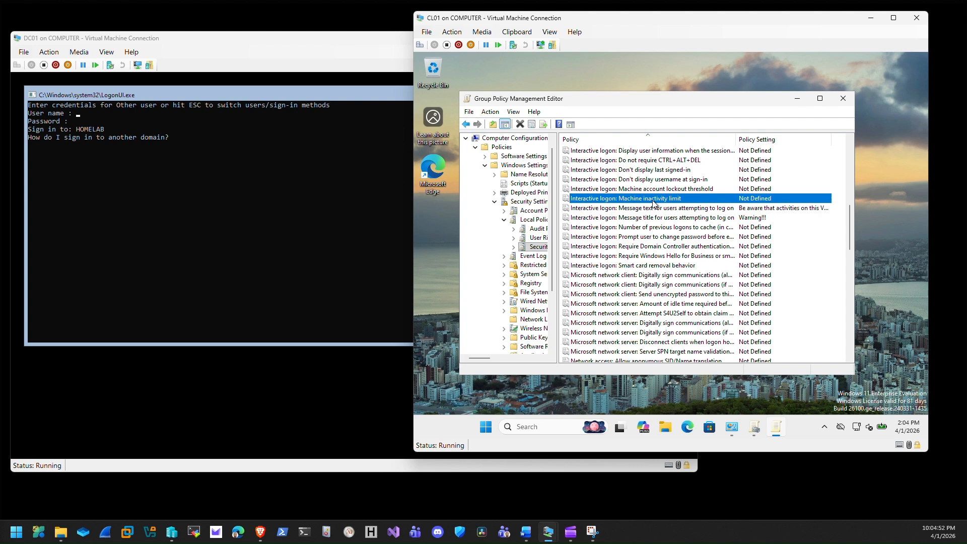
{"action": "double_click", "coordinate": [610, 199]}
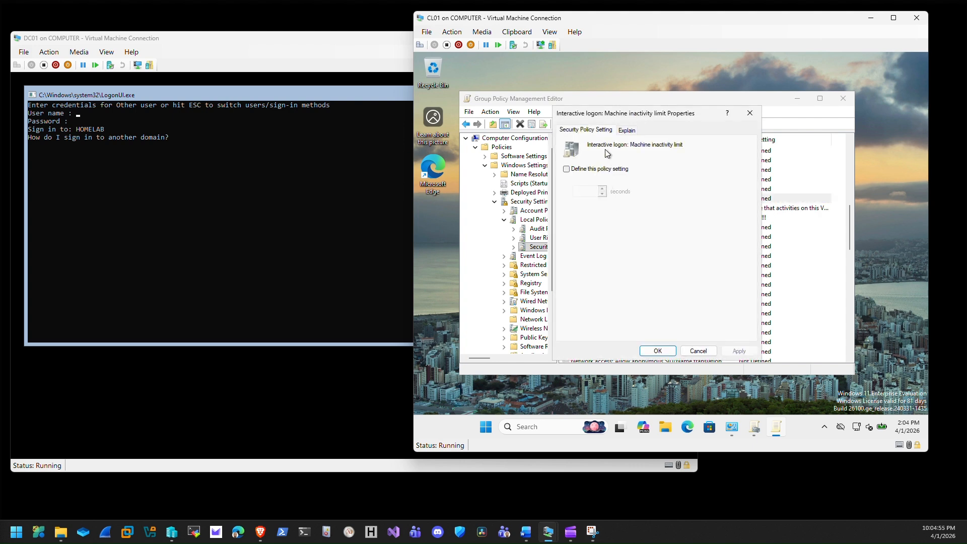
{"action": "left_click", "coordinate": [567, 169]}
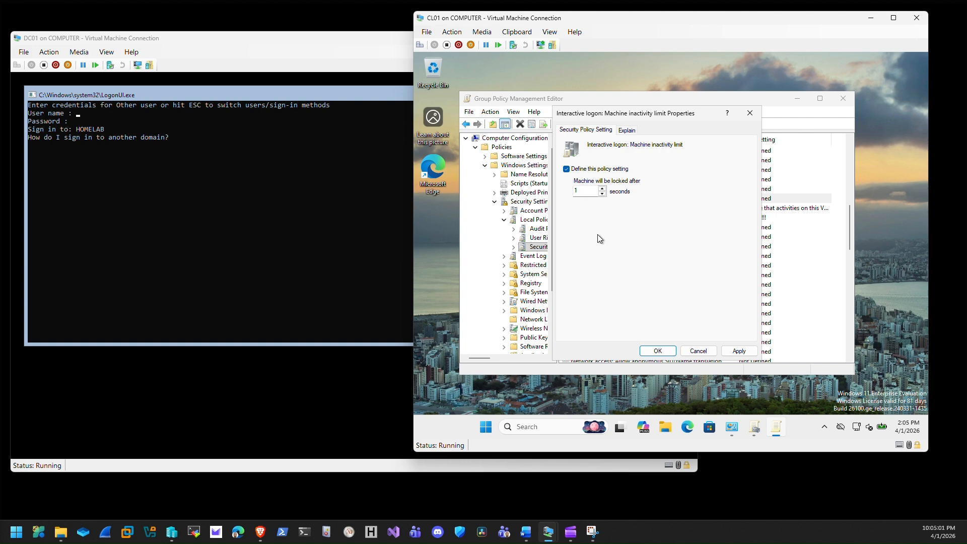
{"action": "key", "text": "Tab"}
{"action": "type", "text": "60"}
{"action": "left_click", "coordinate": [739, 351]}
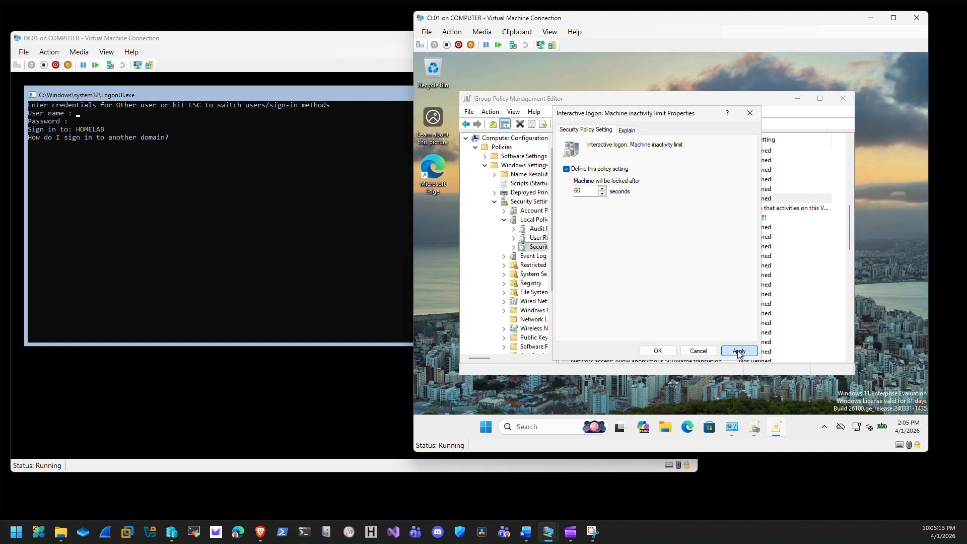
{"action": "left_click", "coordinate": [648, 351]}
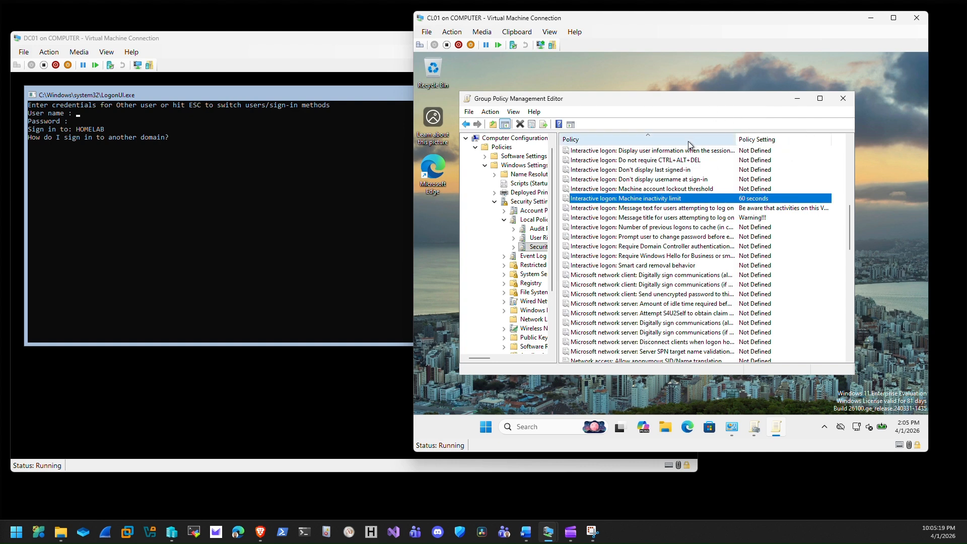
{"action": "left_click", "coordinate": [843, 100]}
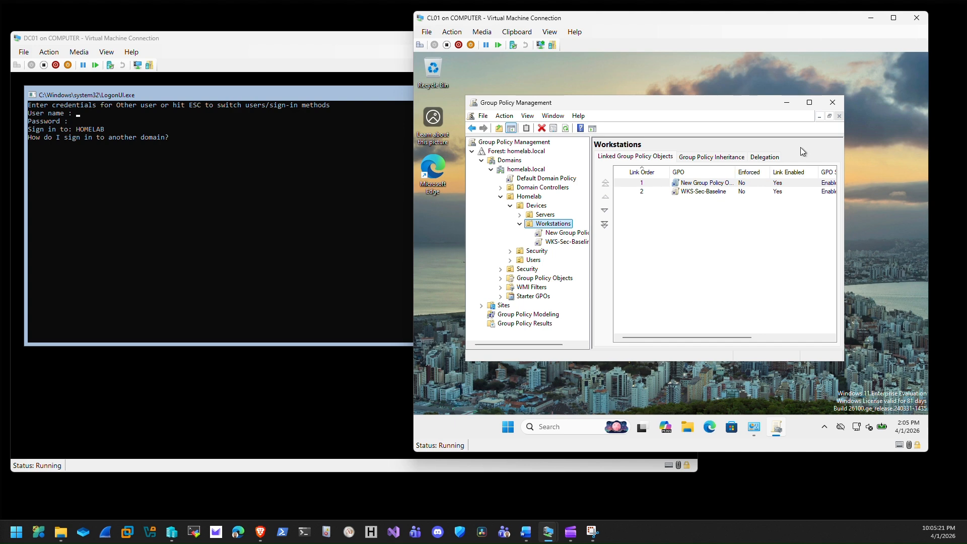
Close Group Policy Management and run gpupdate /force in Command Prompt on CL01.
{"action": "left_click", "coordinate": [832, 102]}
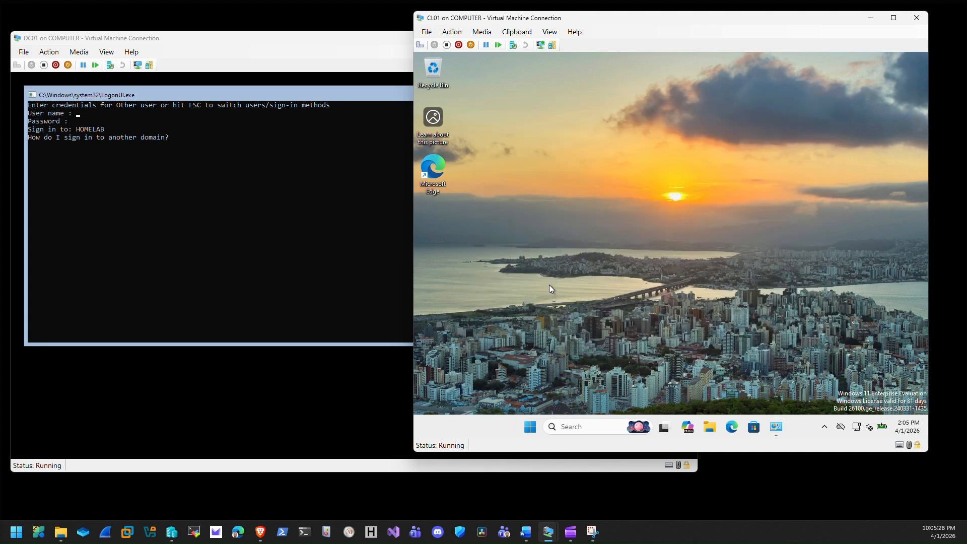
{"action": "left_click", "coordinate": [532, 426]}
{"action": "type", "text": "cmd"}
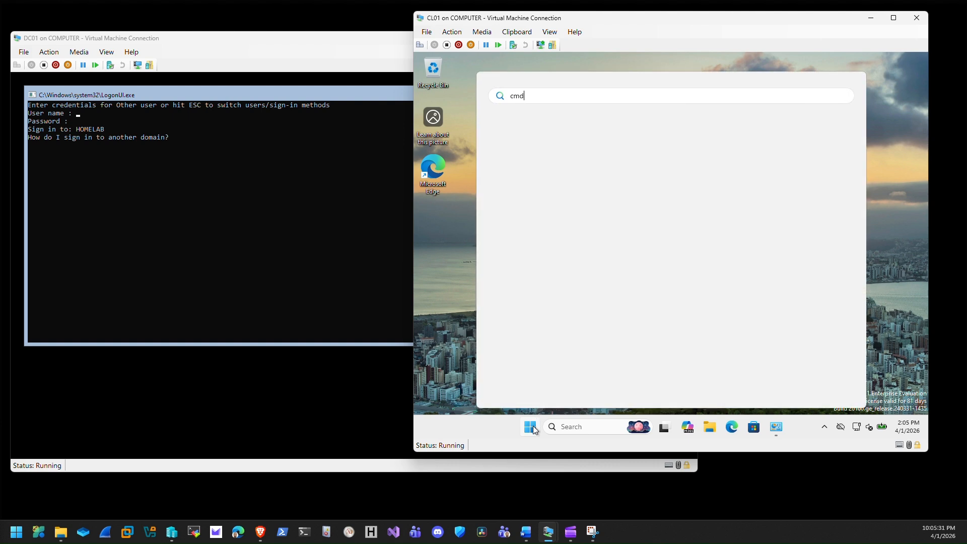
{"action": "key", "text": "Return"}
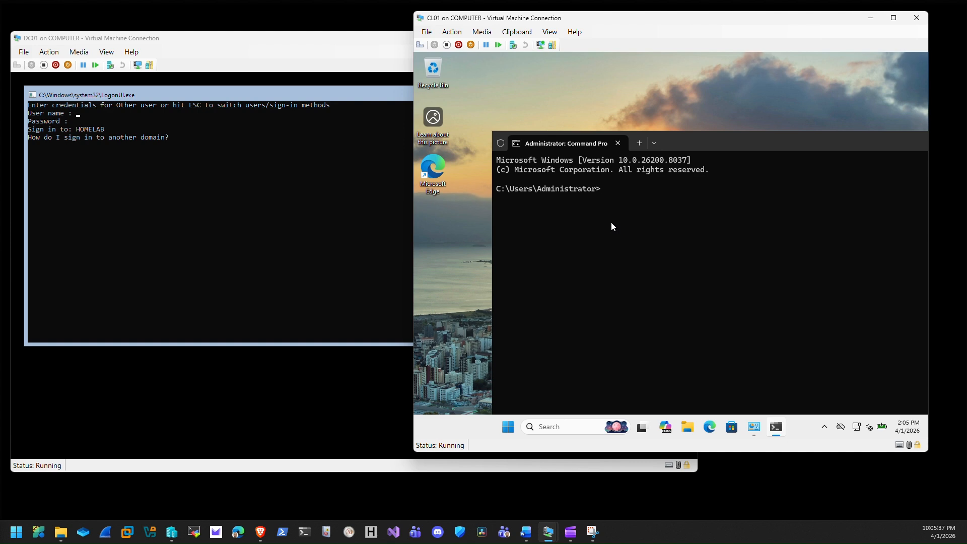
{"action": "type", "text": "gpupdate /force"}
{"action": "key", "text": "Return"}
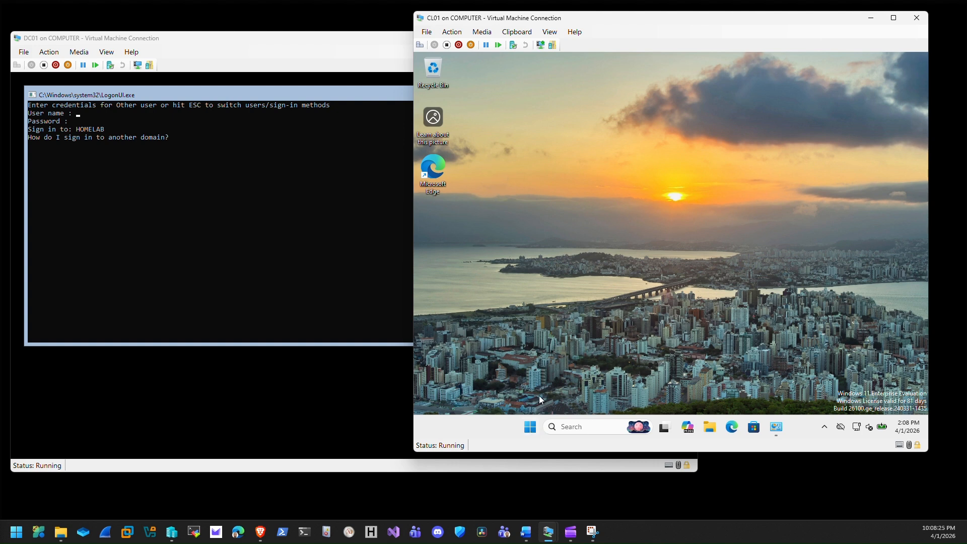
Restart CL01 and acknowledge the 'Warning!!!' logon banner after reboot.
{"action": "left_click", "coordinate": [529, 428]}
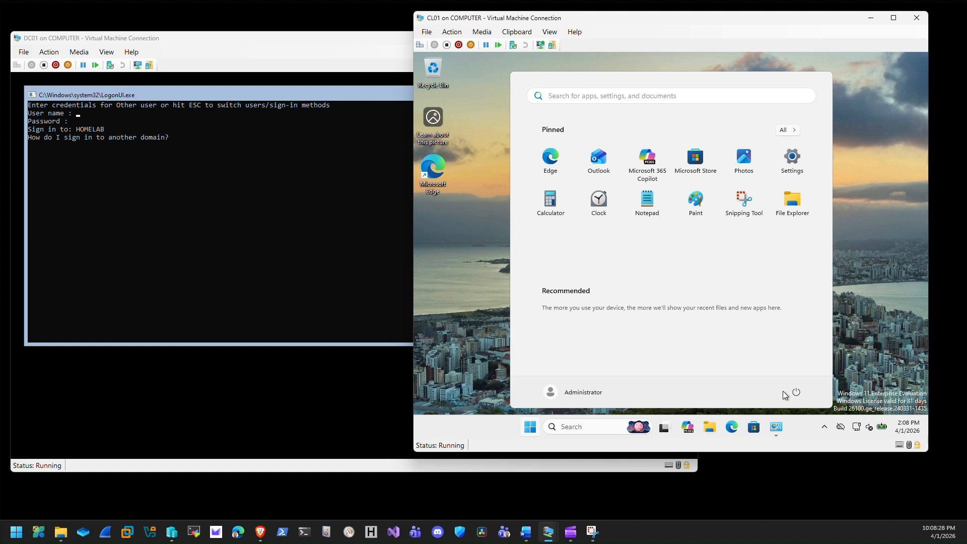
{"action": "left_click", "coordinate": [794, 392]}
{"action": "left_click", "coordinate": [795, 371]}
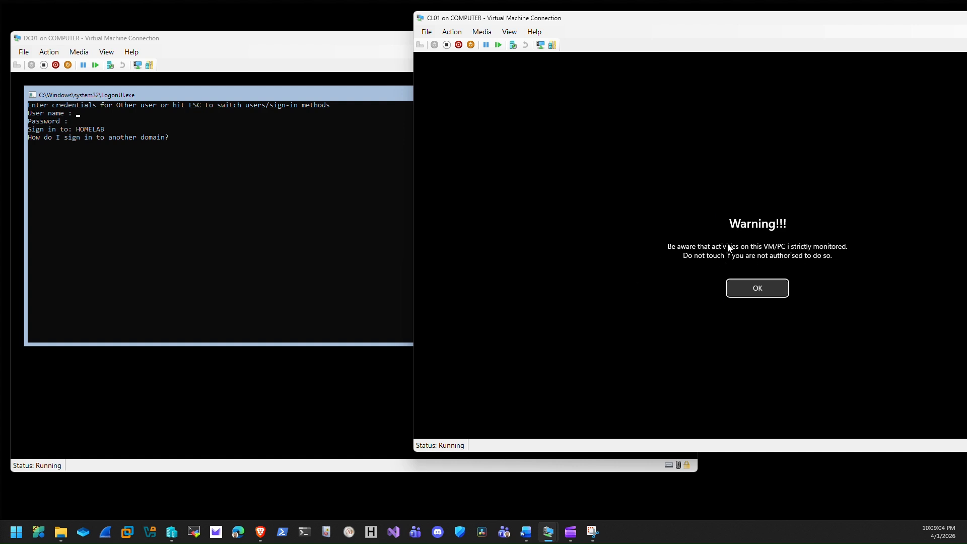
{"action": "left_click", "coordinate": [758, 290]}
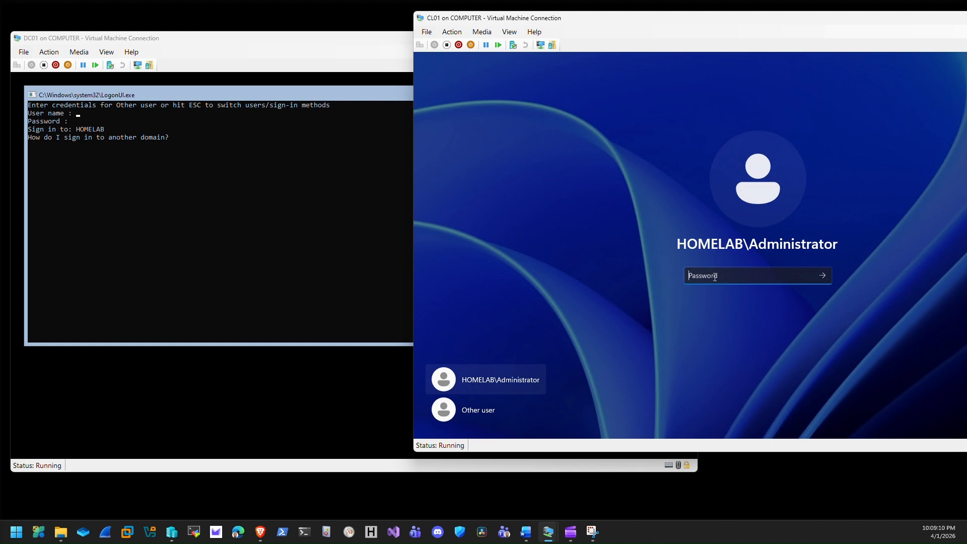
Sign in as HOMELAB\Administrator with the password, then unlock again after the inactivity lock.
{"action": "type", "text": "••••••••••"}
{"action": "key", "text": "Return"}
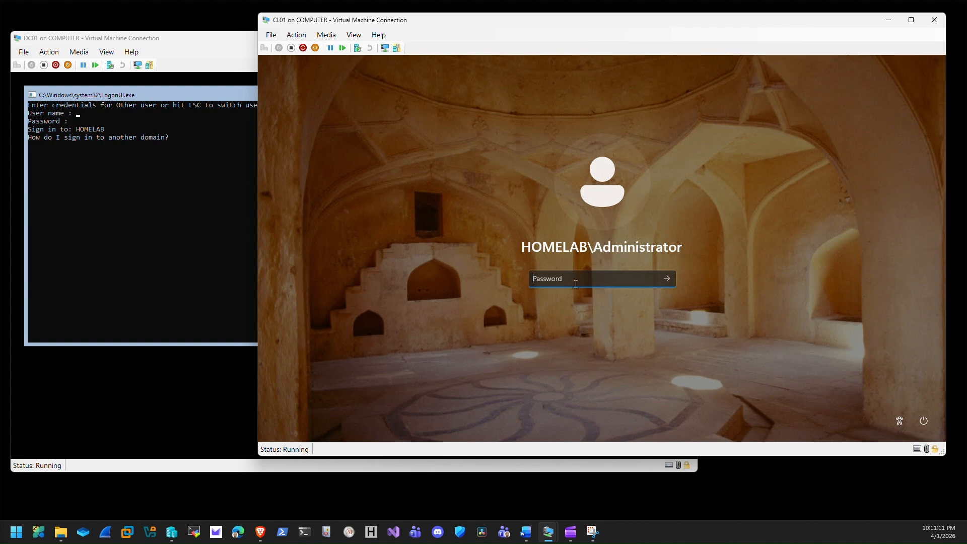
{"action": "type", "text": "*********"}
{"action": "key", "text": "Return"}
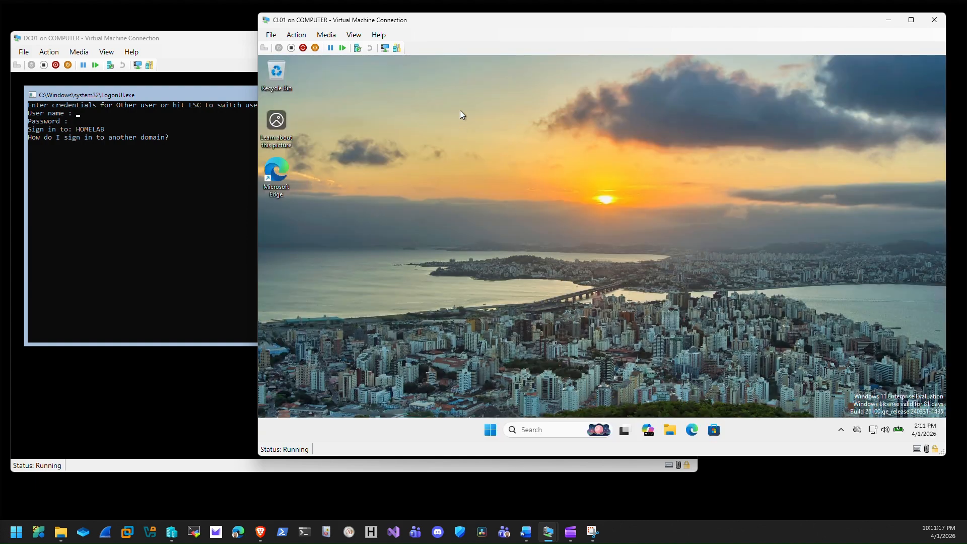